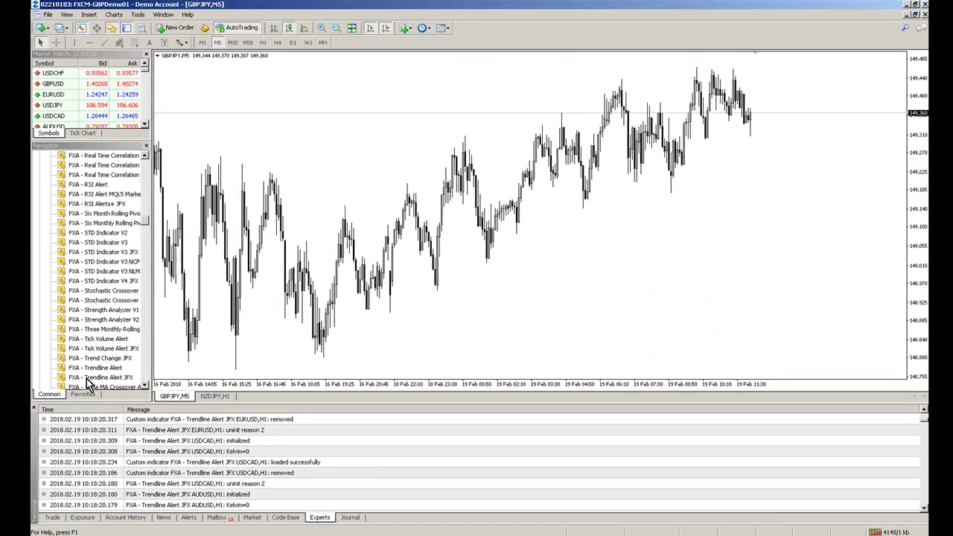
Attach FXA - Trendline Alert JFX to the GBPJPY M5 chart, then onto the NZDJPY H1 chart.
left_click(90, 378)
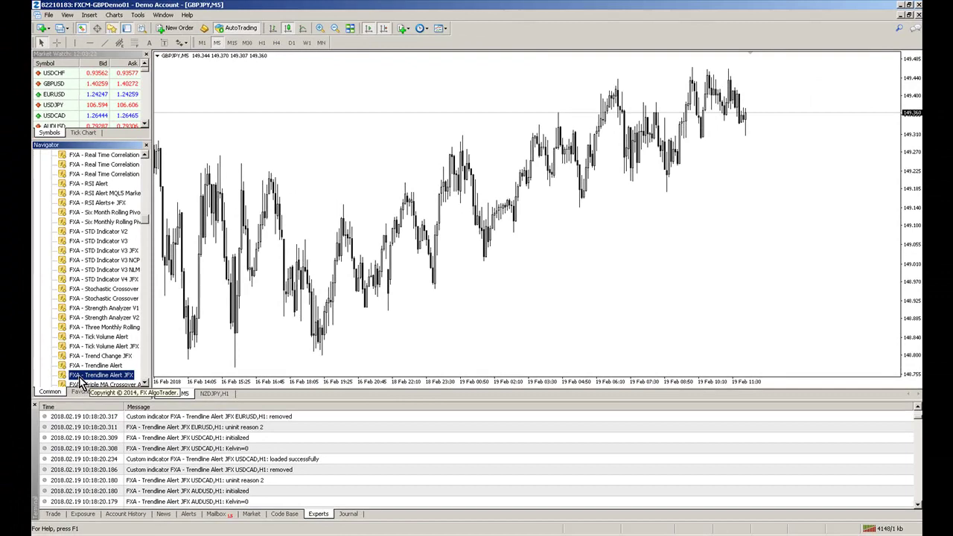
left_click_drag(82, 381, 418, 277)
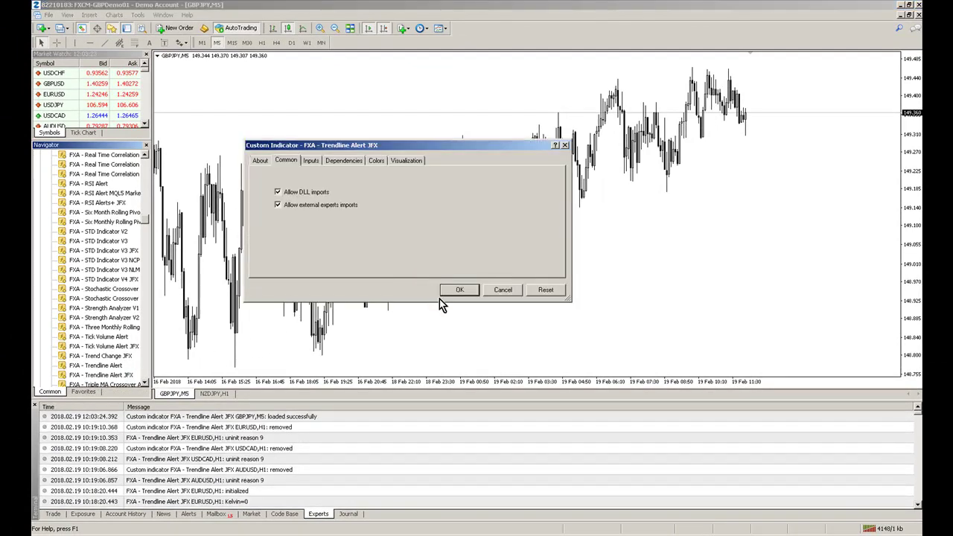
left_click(458, 290)
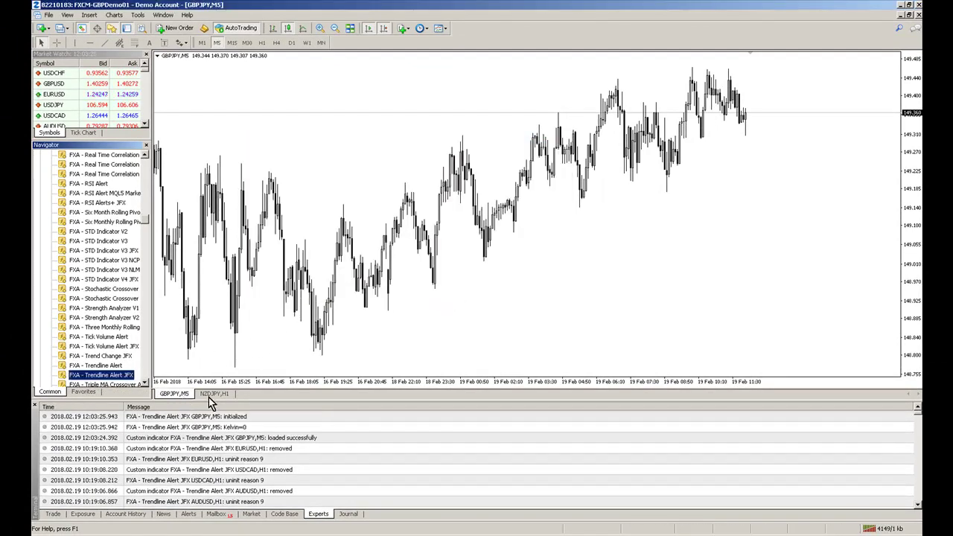
left_click(211, 396)
left_click_drag(102, 375, 274, 332)
Confirm the indicator on NZDJPY, move the Trendline Alert panel left, and select the Trendline tool.
left_click(460, 291)
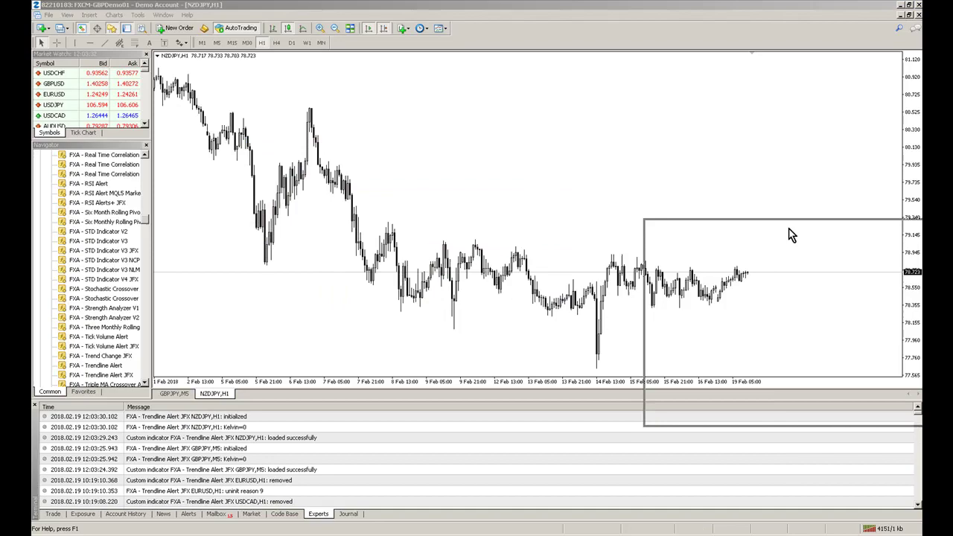
left_click_drag(746, 184, 261, 75)
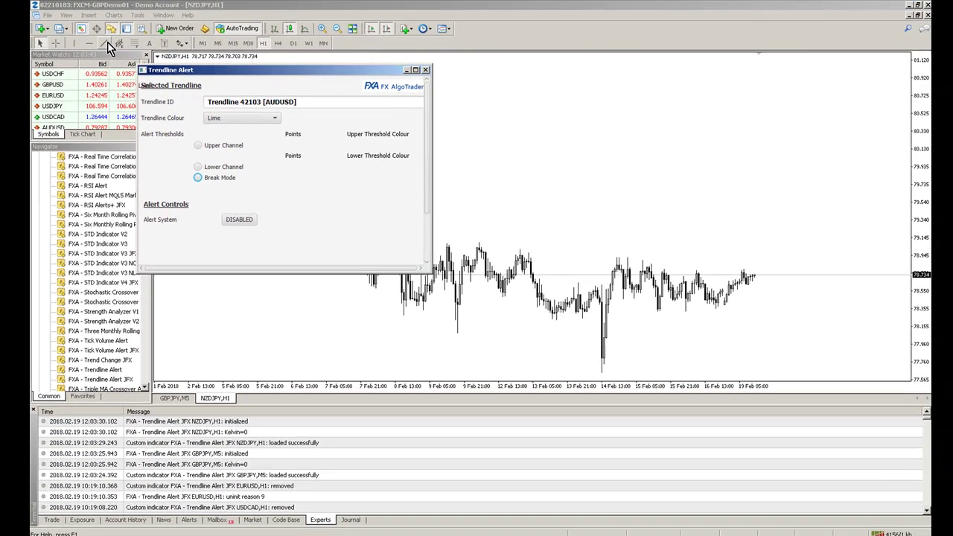
left_click(90, 53)
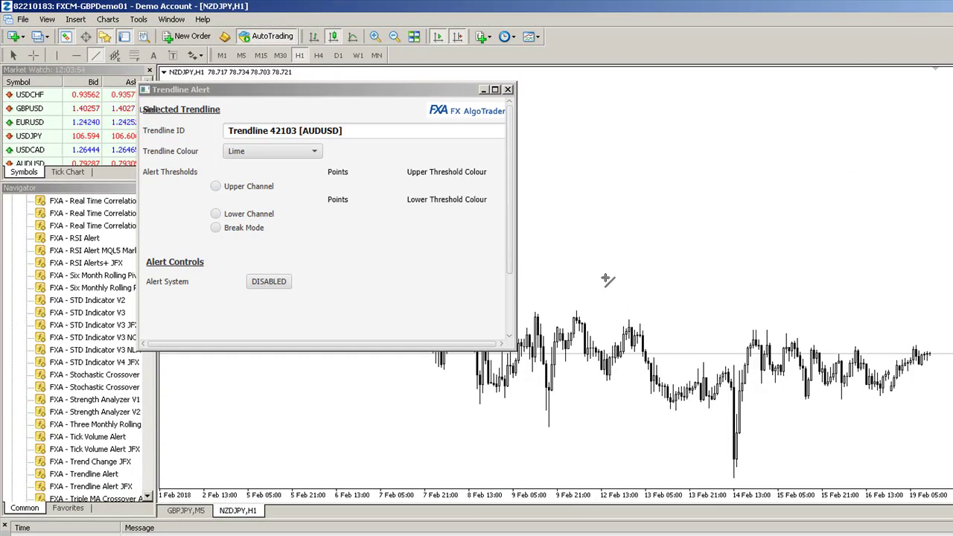
Draw a descending line across the upper NZDJPY chart, creating red Trendline 48426.
left_click_drag(605, 279, 868, 320)
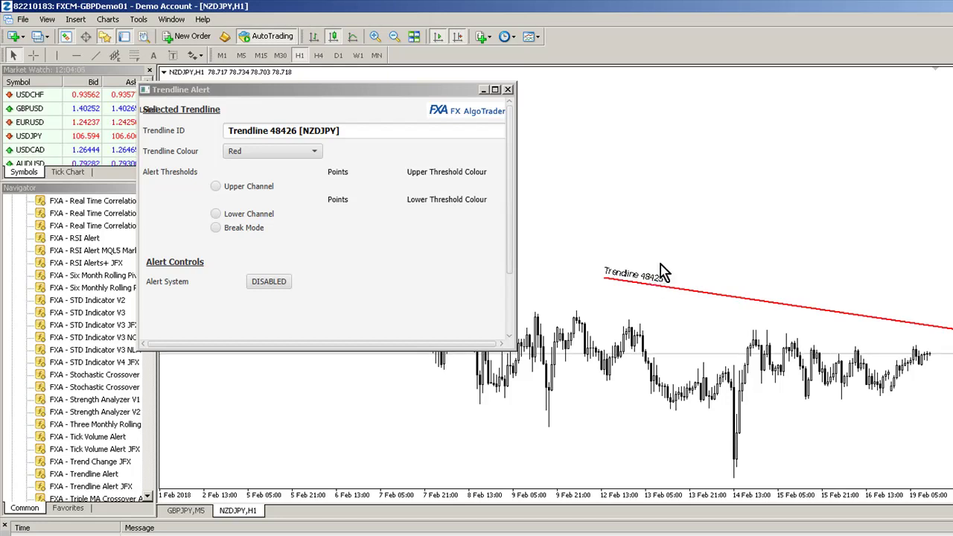
Recolour Trendline 48426 orange, then yellow, and finally Blue in the Trendline Colour list.
left_click(279, 153)
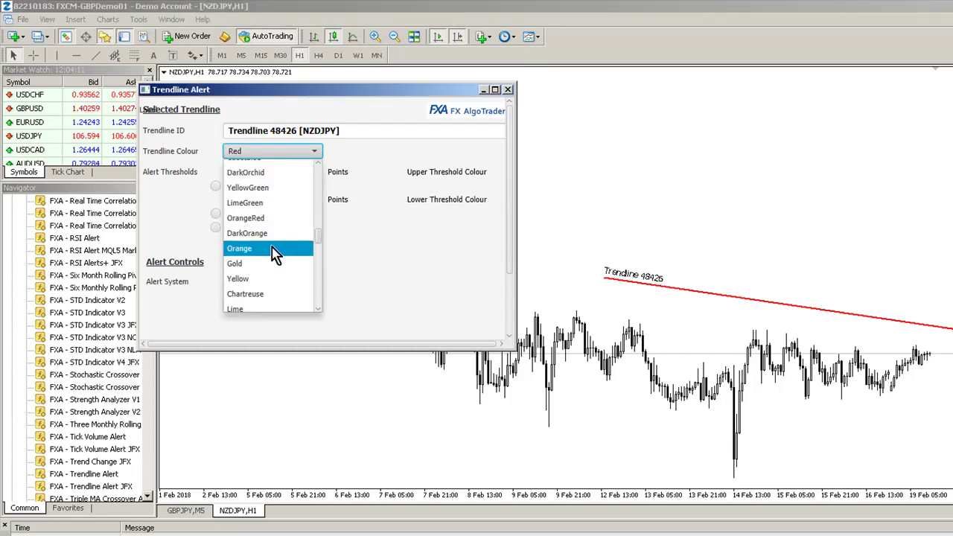
left_click(273, 249)
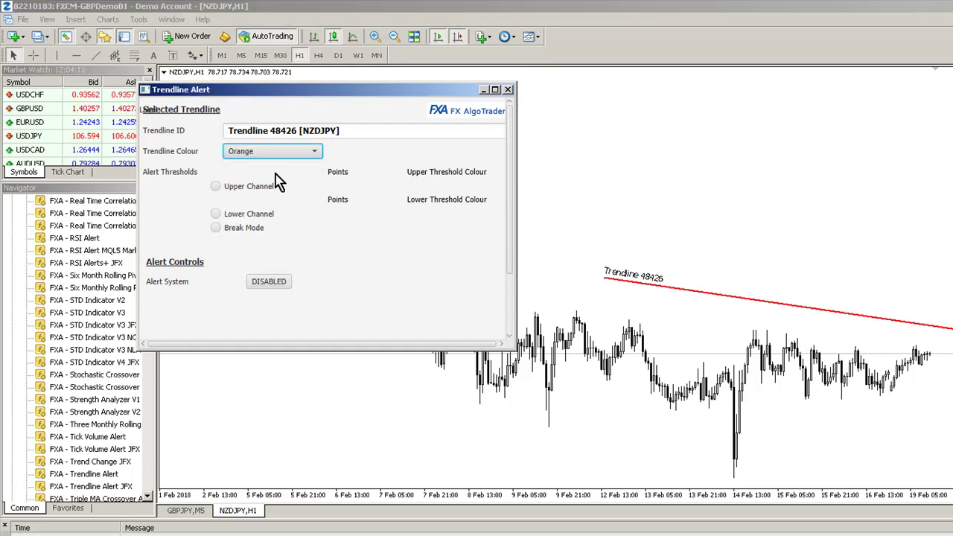
left_click(298, 152)
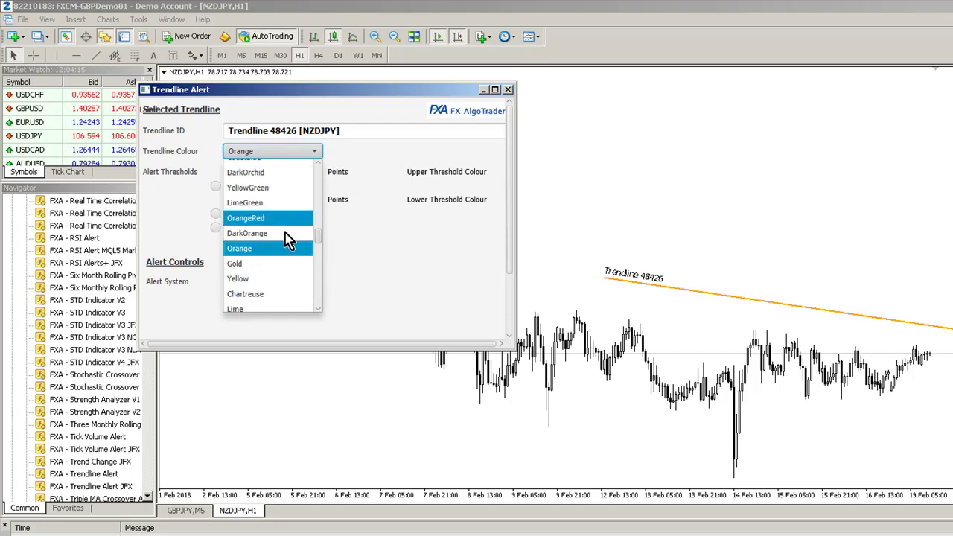
left_click(274, 280)
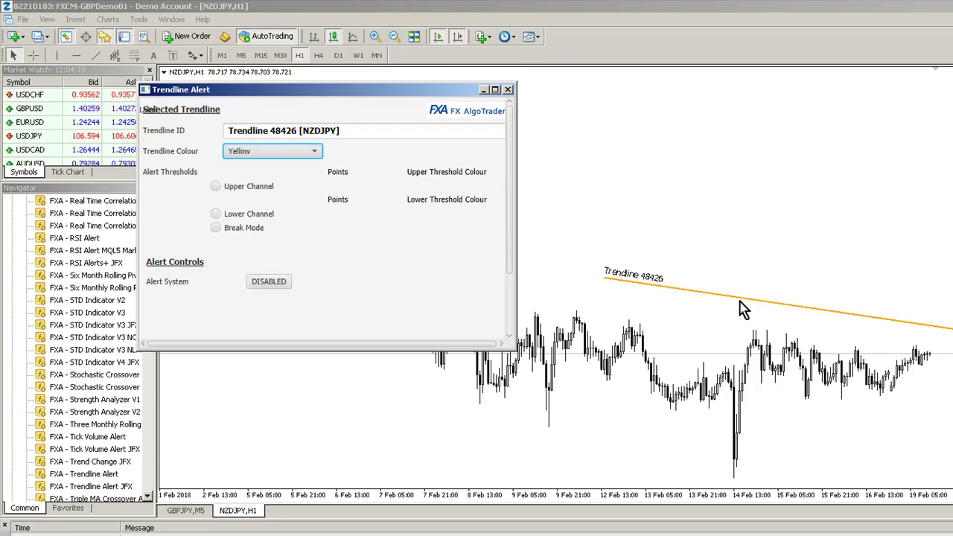
left_click(281, 152)
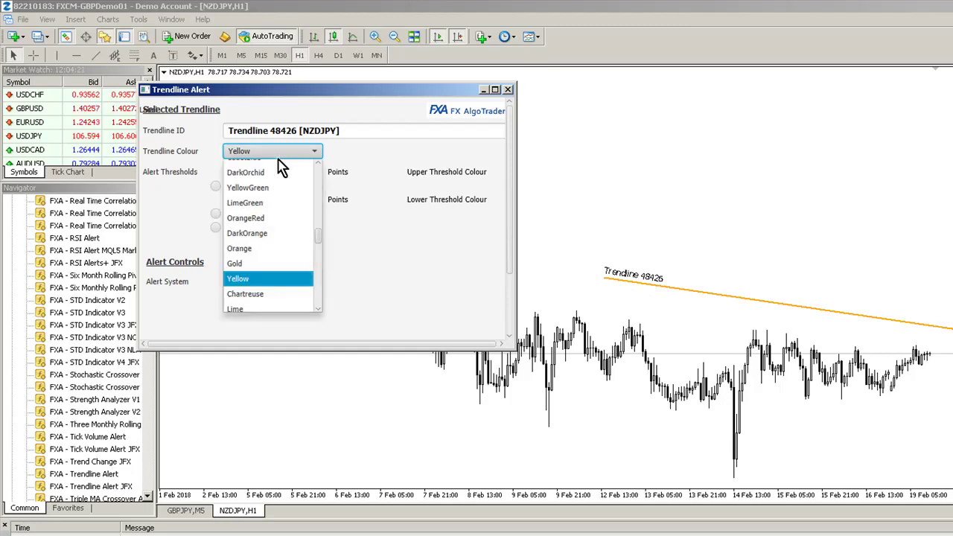
left_click_drag(319, 237, 321, 255)
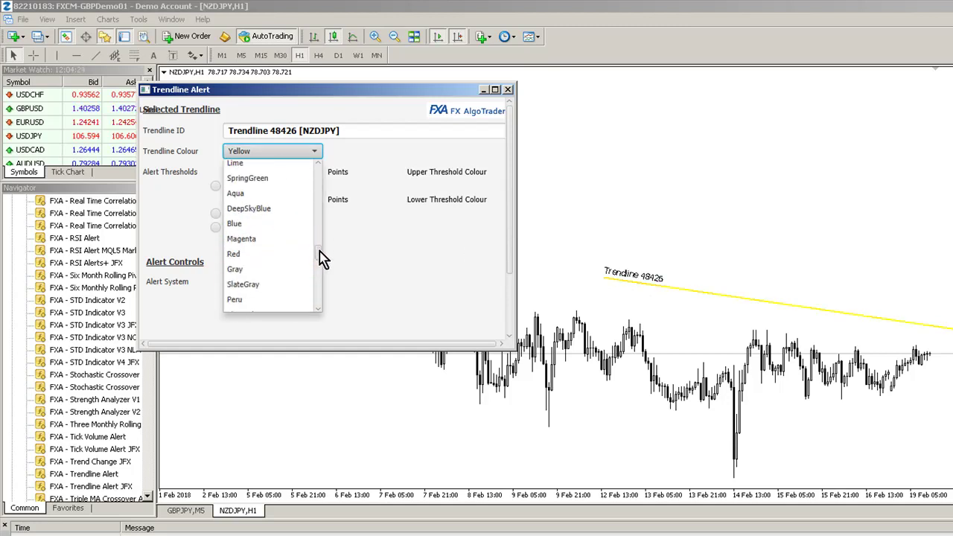
left_click(249, 224)
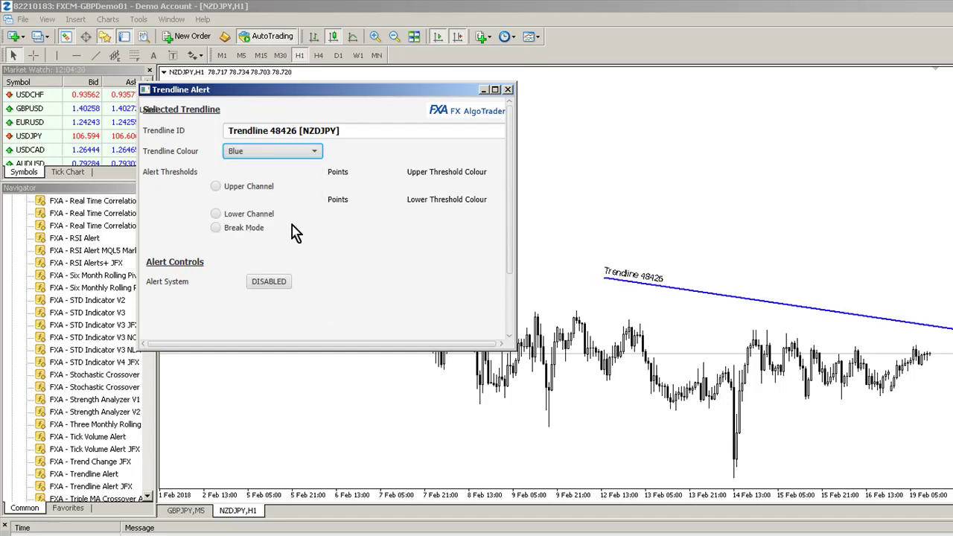
Try the 20-point Upper and Lower Channel thresholds, then set Trendline 48426 to Break Mode.
left_click(215, 186)
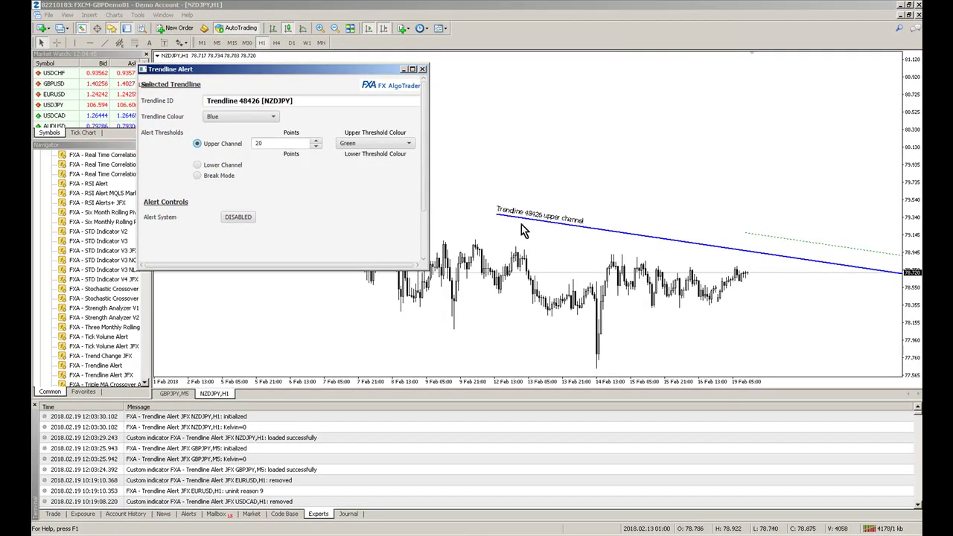
left_click(197, 166)
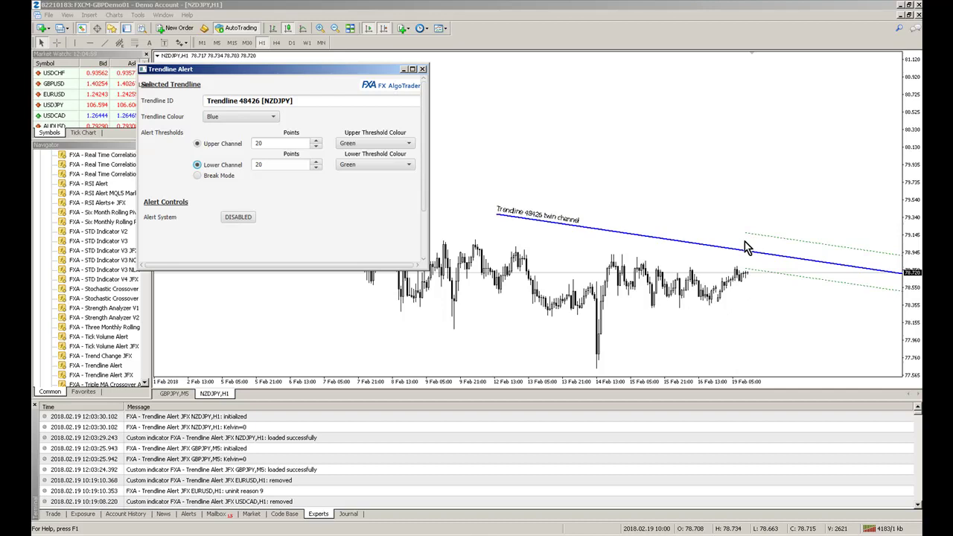
left_click(197, 176)
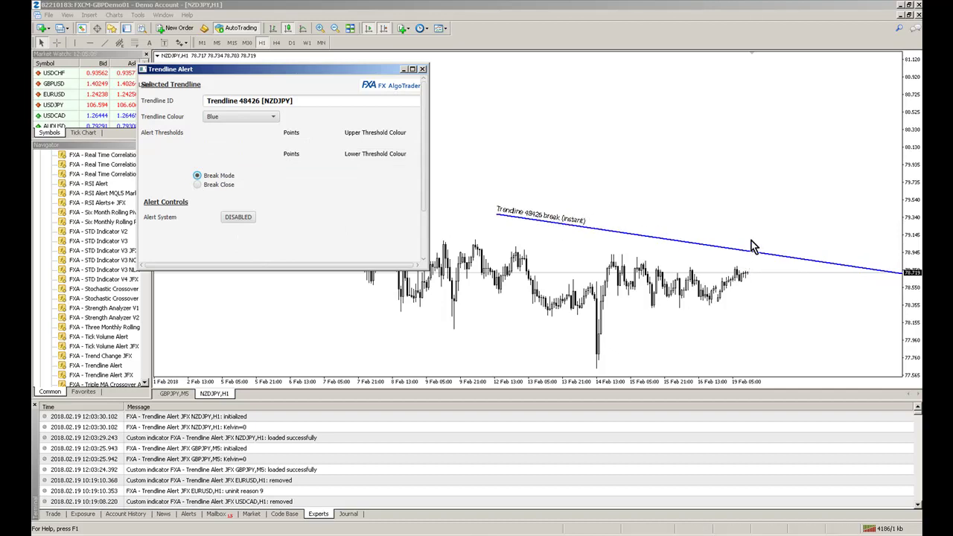
Set Trendline 48426 to Break Close, then draw rising Trendline 48515 beneath the recent lows.
left_click(197, 184)
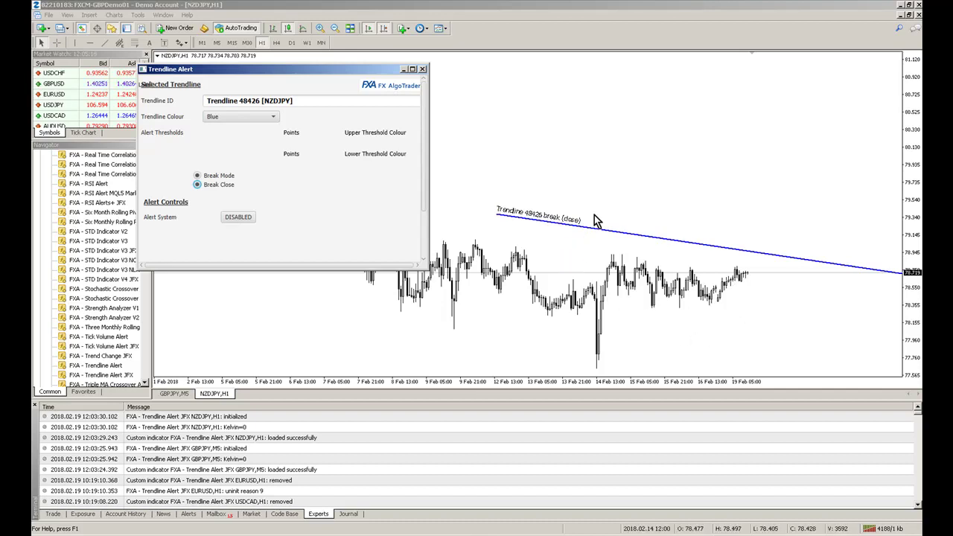
left_click(104, 43)
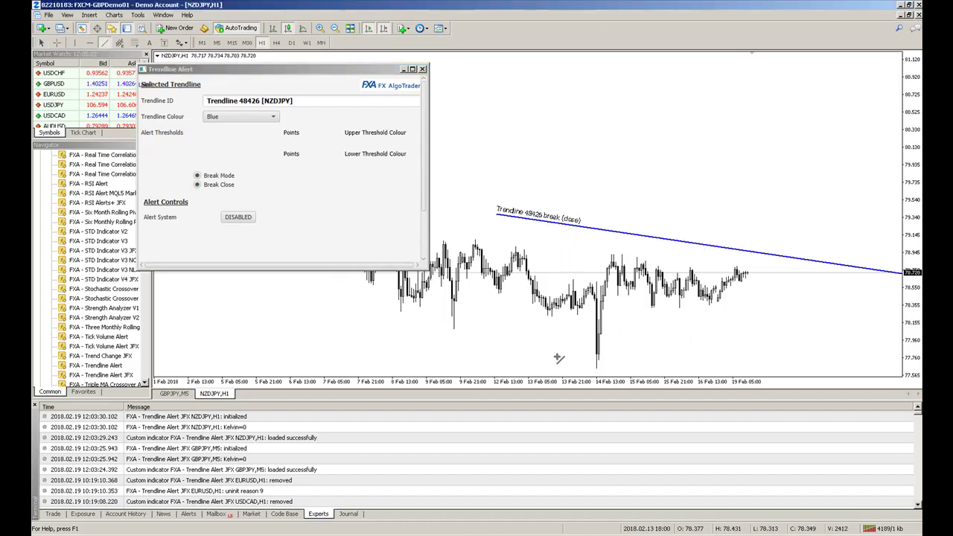
left_click_drag(551, 364, 762, 335)
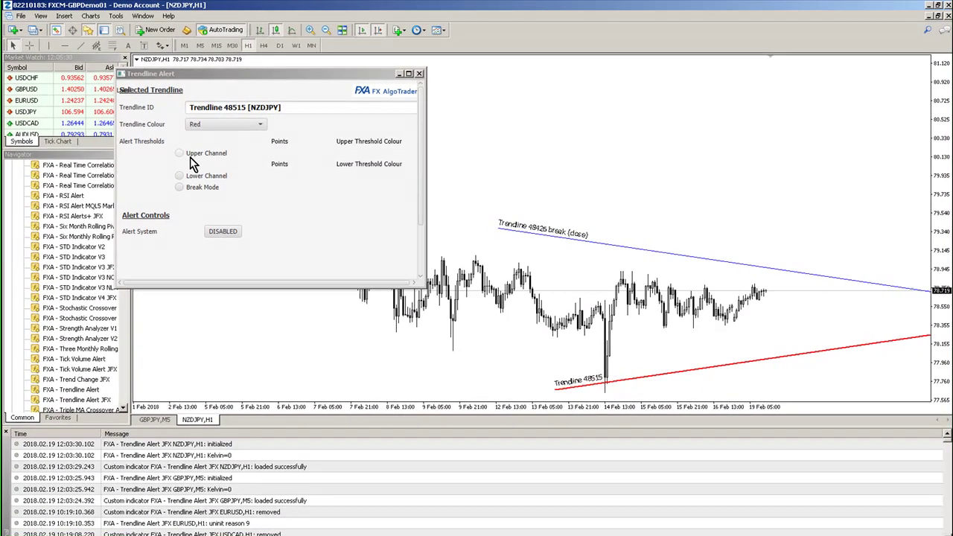
Enable the alert system, then select Trendline 48515 and turn on its Pop-Up Alerts.
scroll(190, 157, "down", 3)
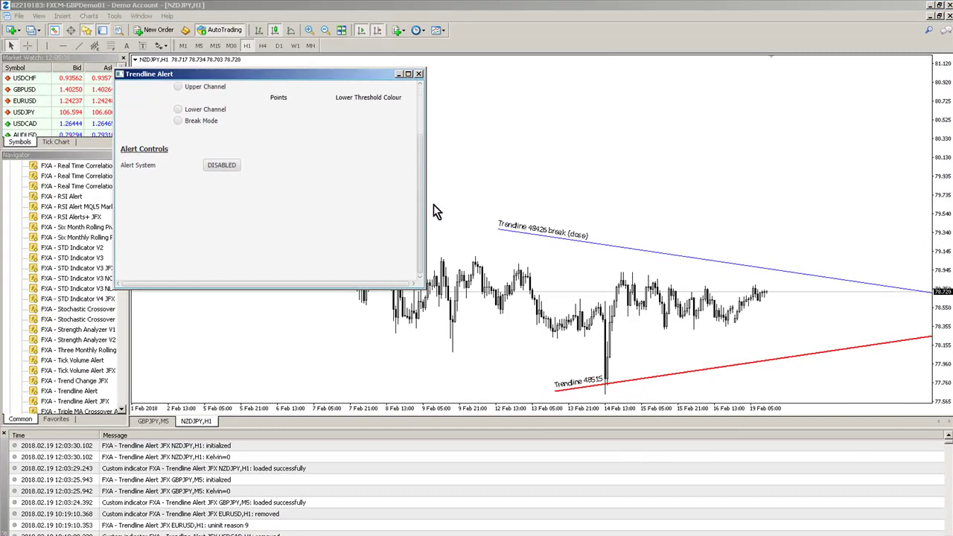
left_click(224, 165)
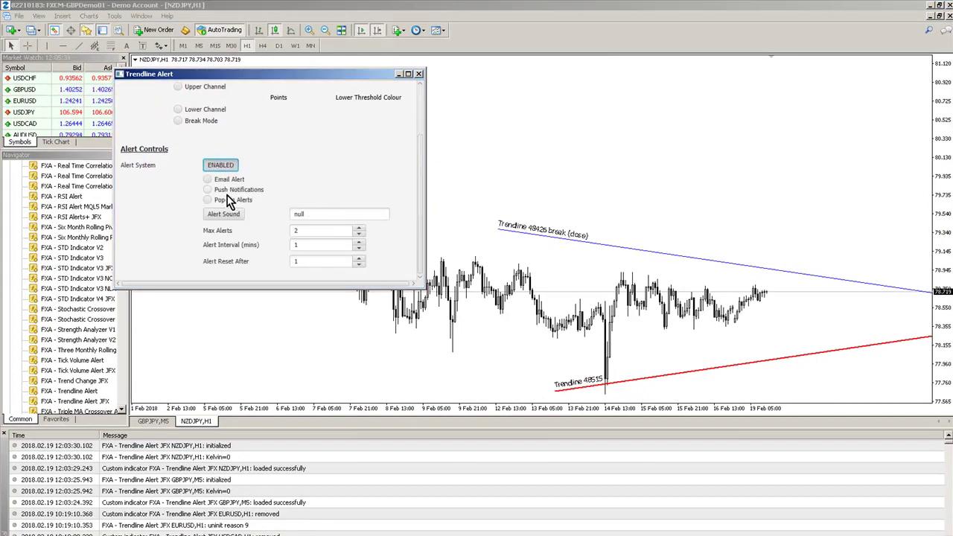
double_click(626, 383)
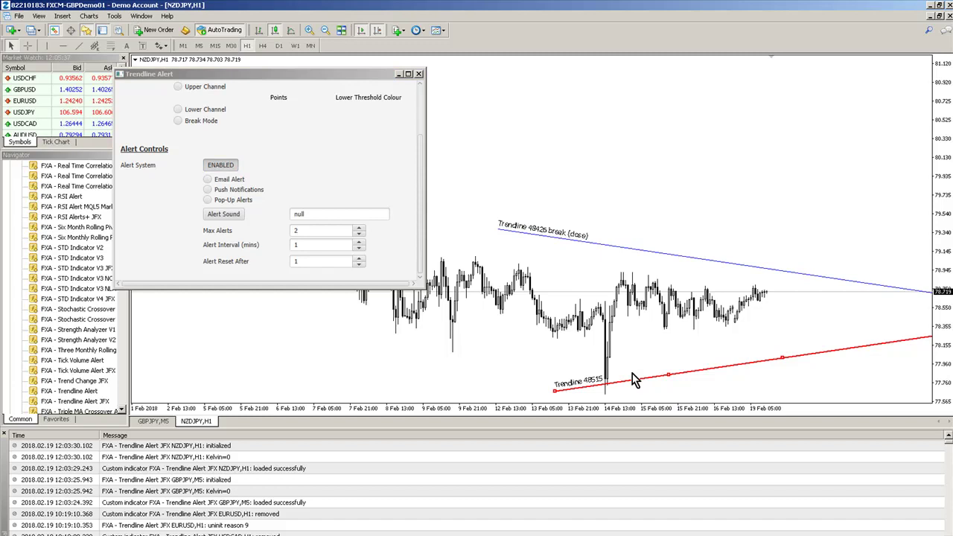
left_click(208, 201)
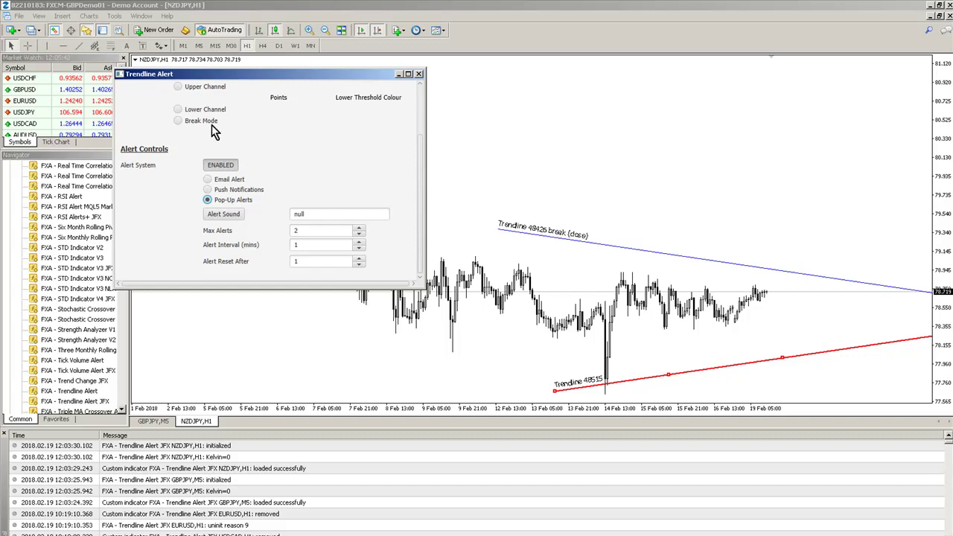
Give Trendline 48515 a 13-point Upper Channel and bring up the Alert Sound file picker.
left_click(178, 86)
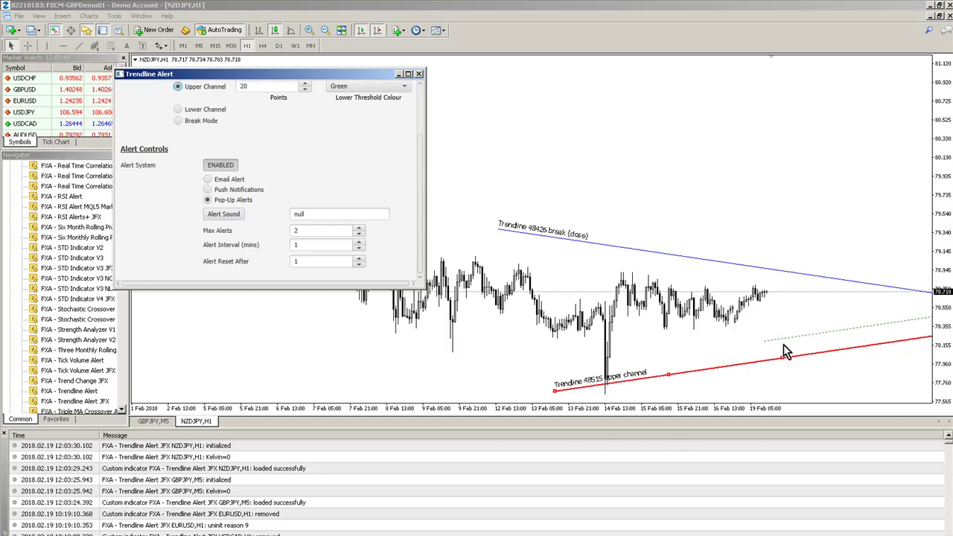
left_click(306, 89)
left_click(306, 89)
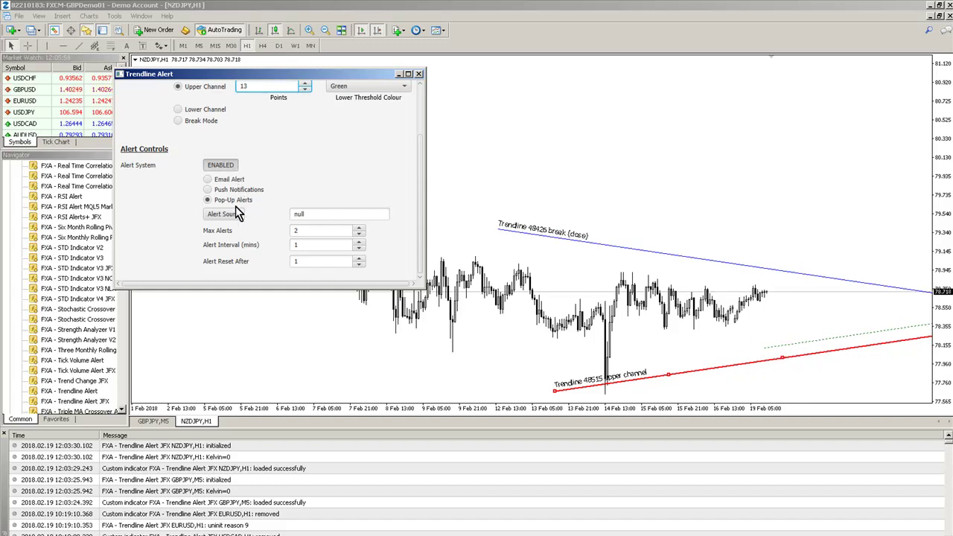
left_click(224, 216)
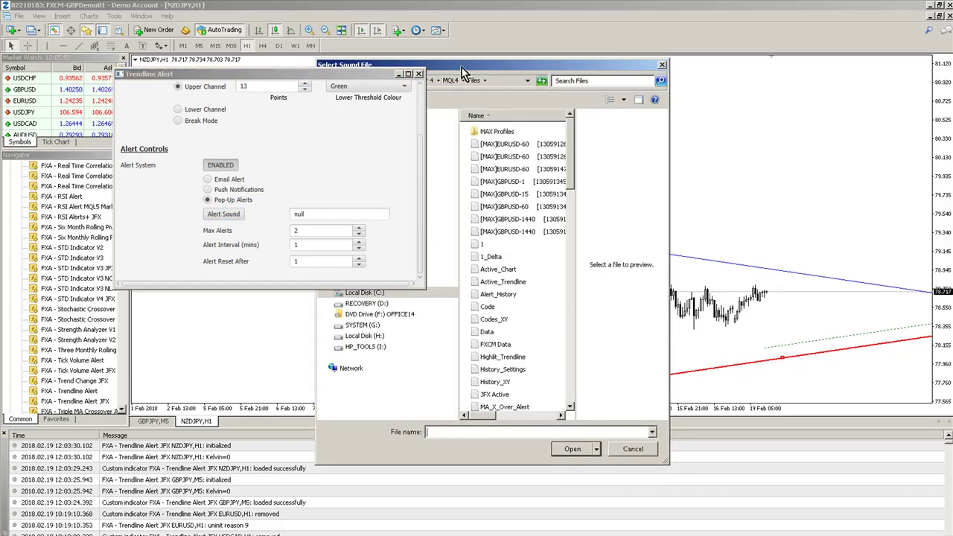
Choose alert2 from Program Files (x86) > FXCM MetaTrader 4 > Sounds as Trendline 48515's alert sound.
left_click_drag(461, 67, 675, 64)
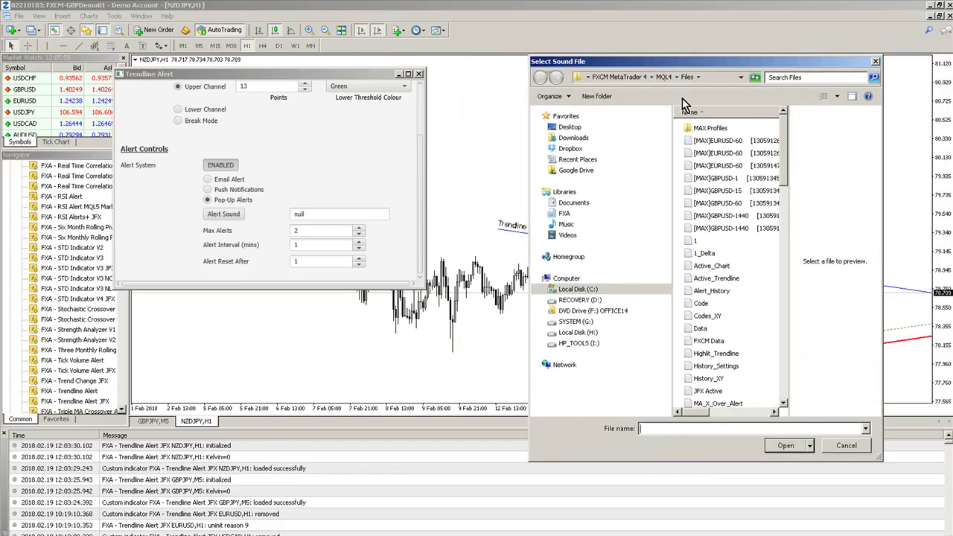
left_click(634, 76)
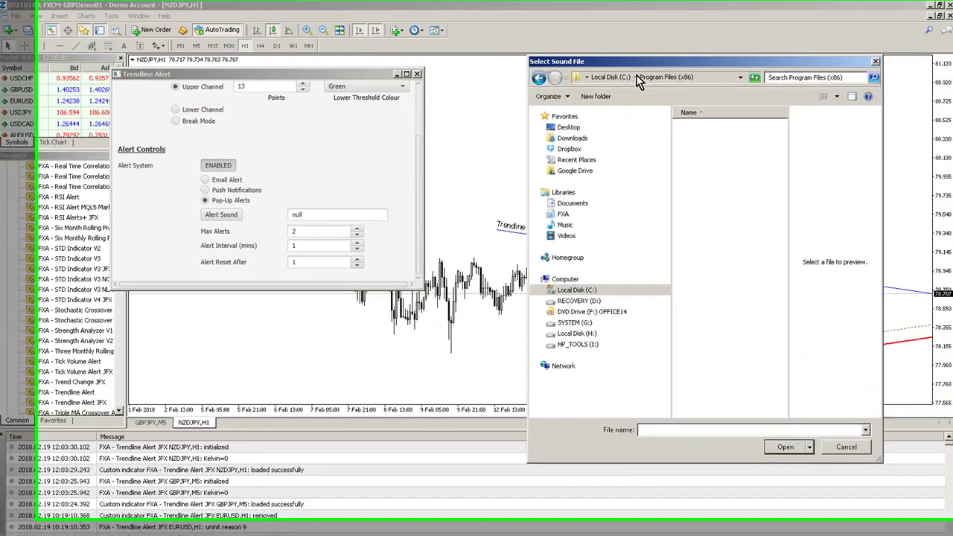
double_click(711, 369)
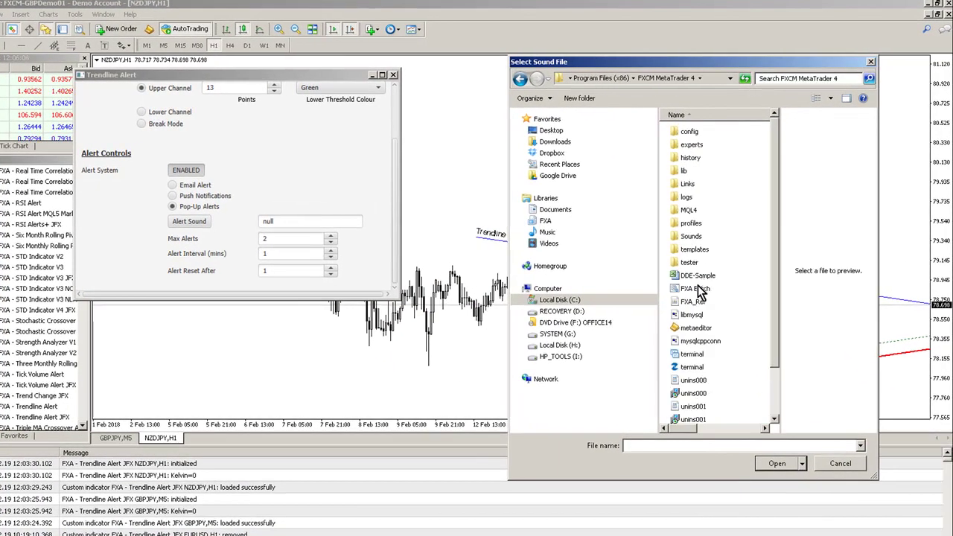
double_click(691, 237)
left_click_drag(775, 128, 784, 189)
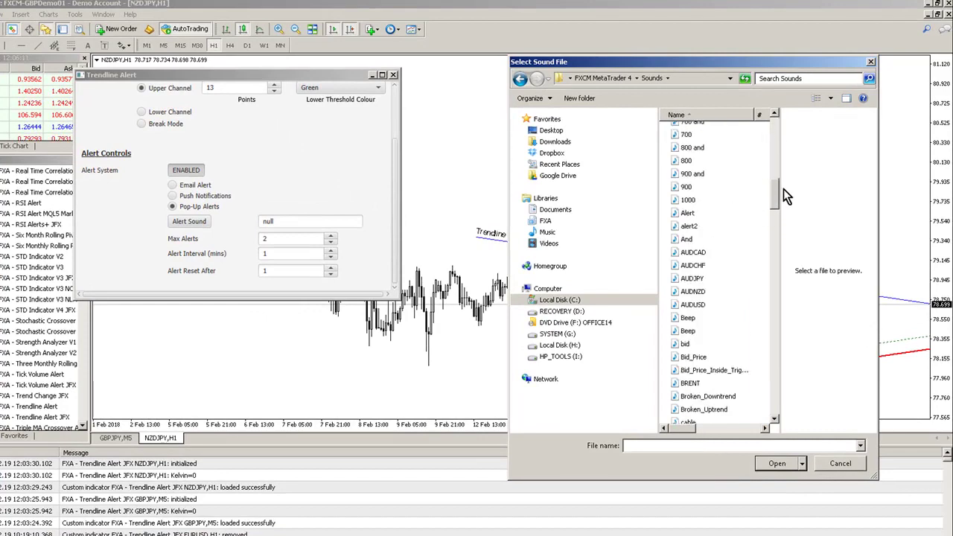
double_click(699, 229)
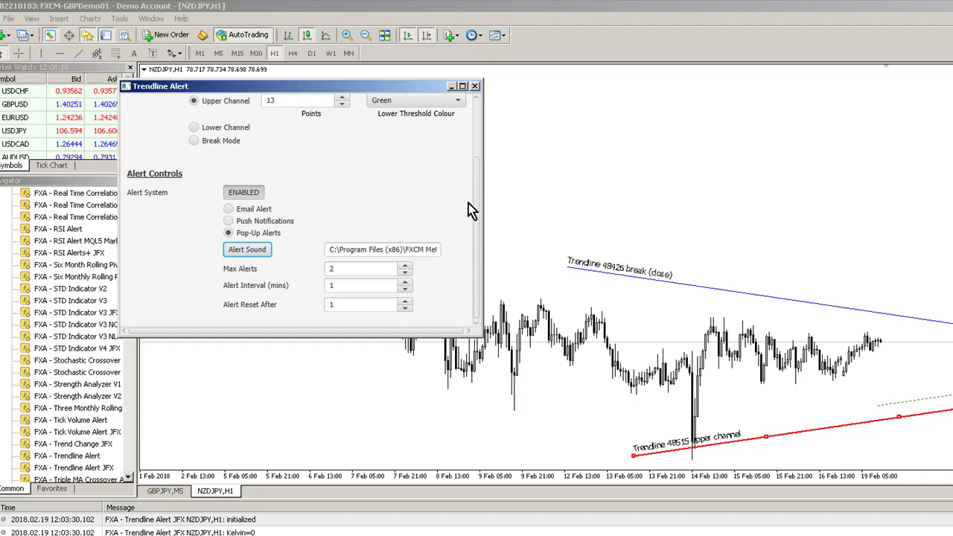
scroll(469, 204, "up", 3)
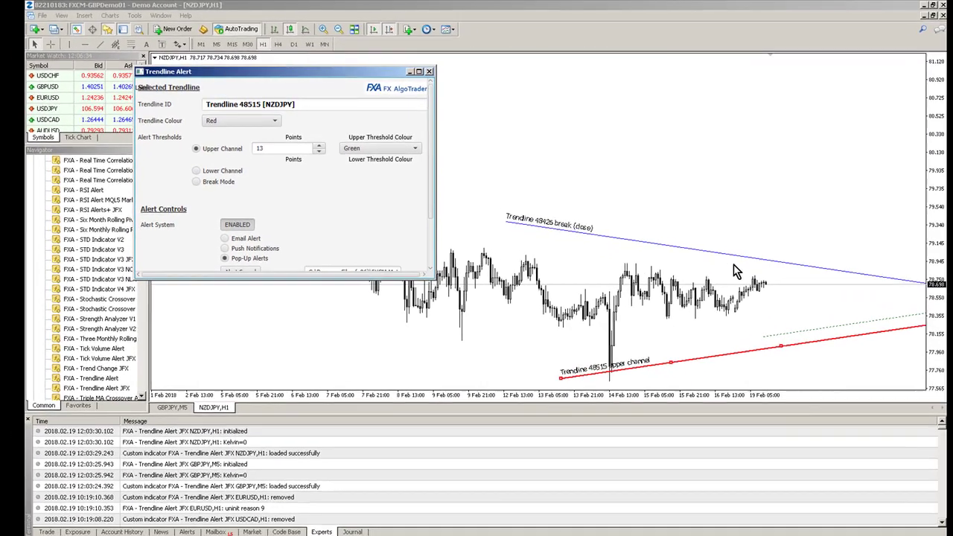
On GBPJPY M5, give Trendline 48590 a 20-point Upper Channel, enable alerts, and move the fired alert.
key("ctrl+Tab")
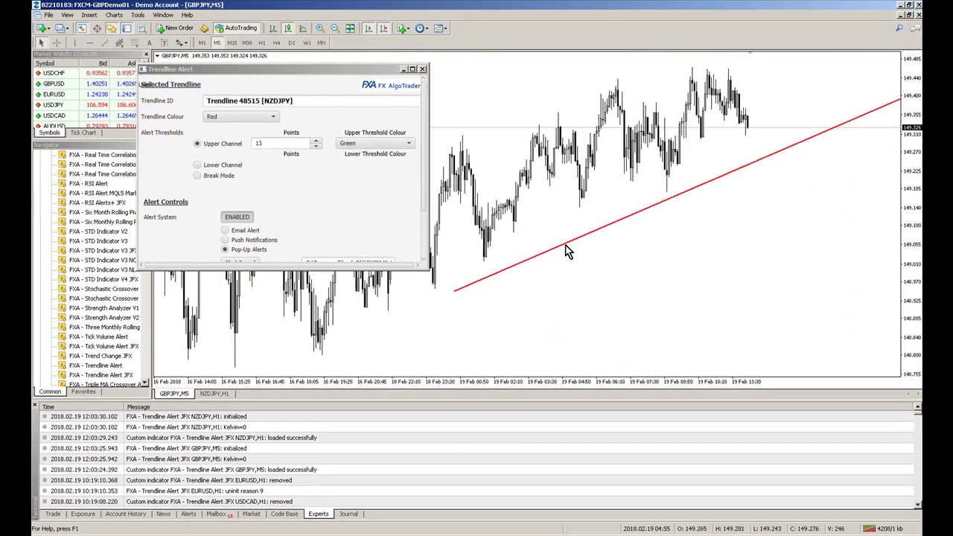
double_click(565, 244)
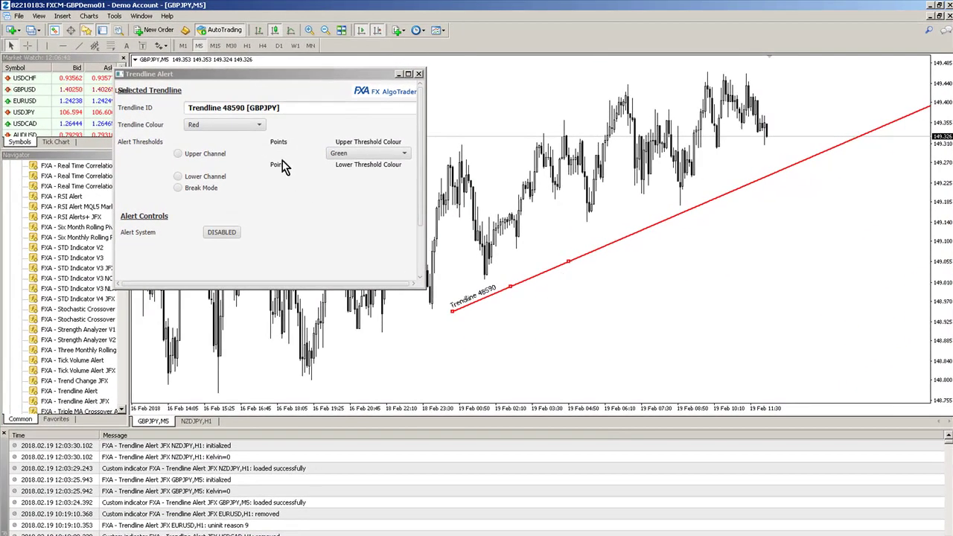
left_click(180, 154)
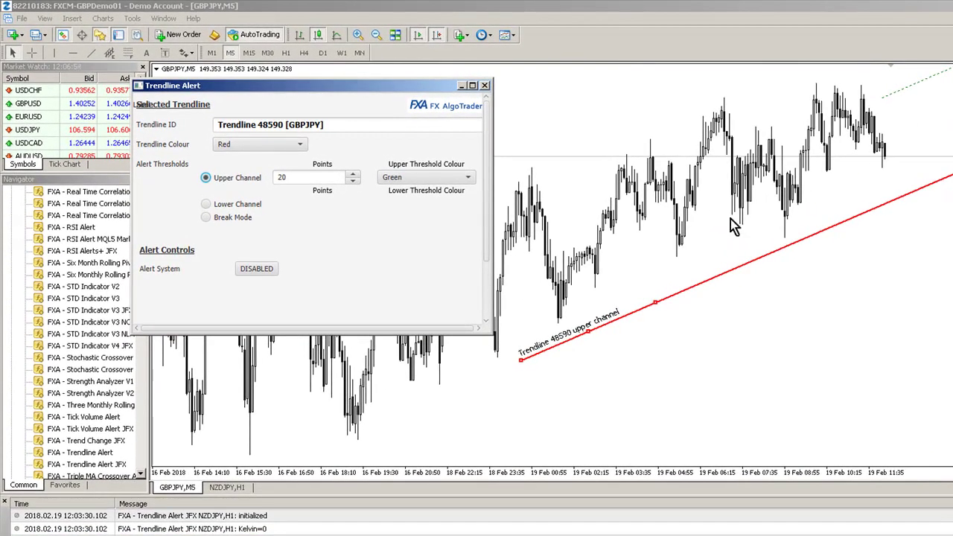
left_click(256, 269)
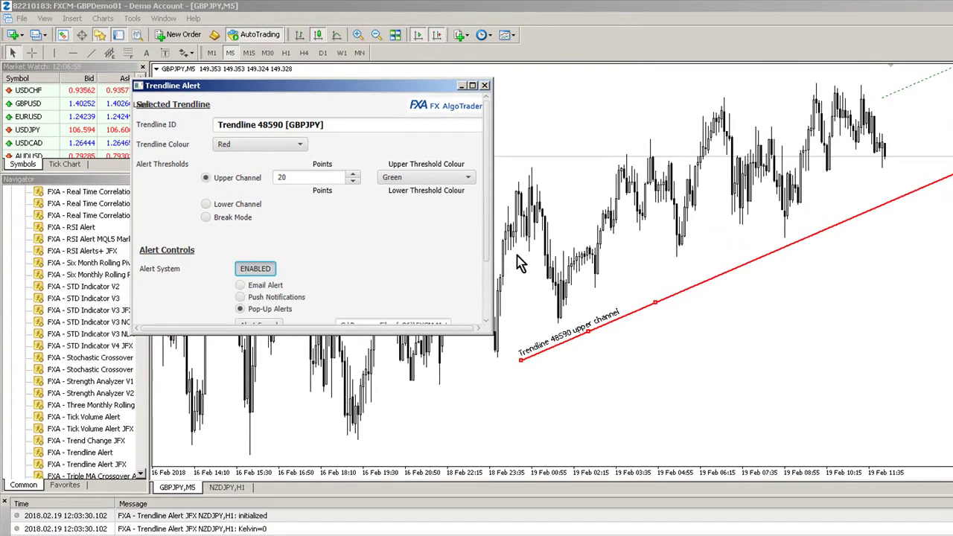
scroll(490, 216, "down", 3)
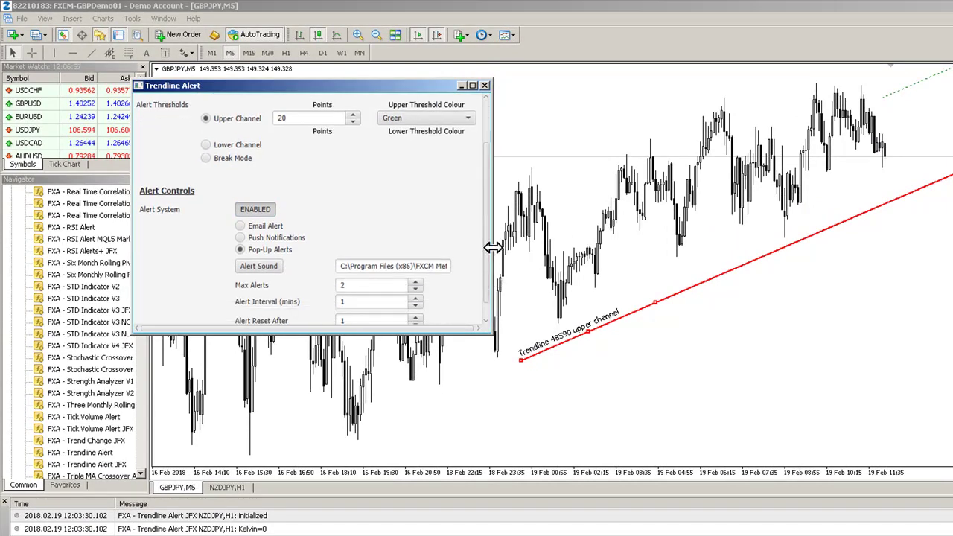
scroll(492, 263, "down", 1)
left_click_drag(91, 34, 679, 302)
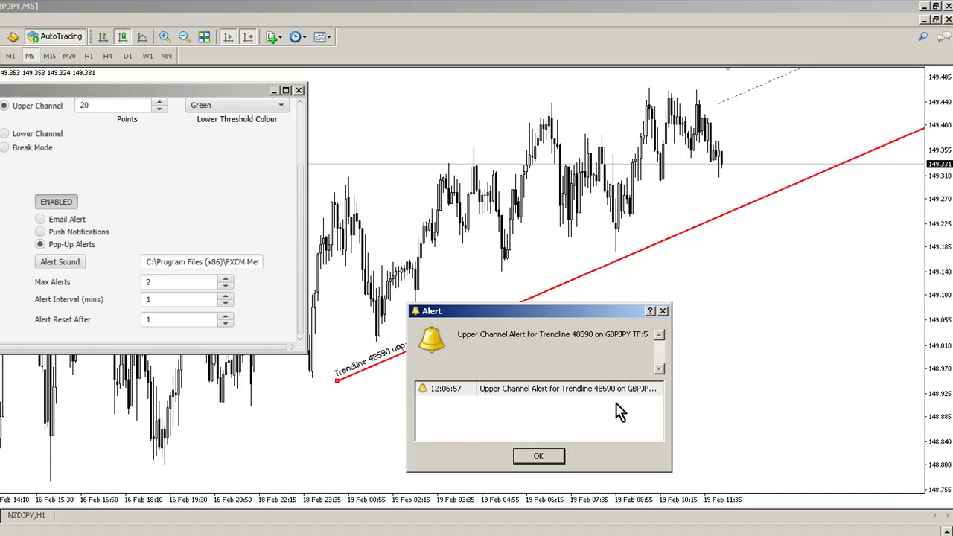
Widen the Alert window to read Trendline 48590's full upper channel message, then dismiss it.
left_click_drag(671, 380, 704, 380)
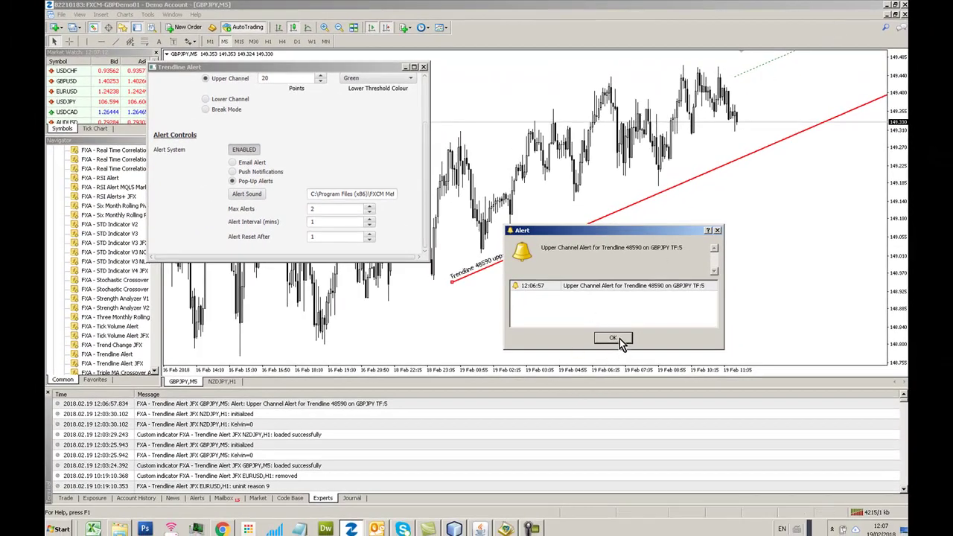
left_click(573, 417)
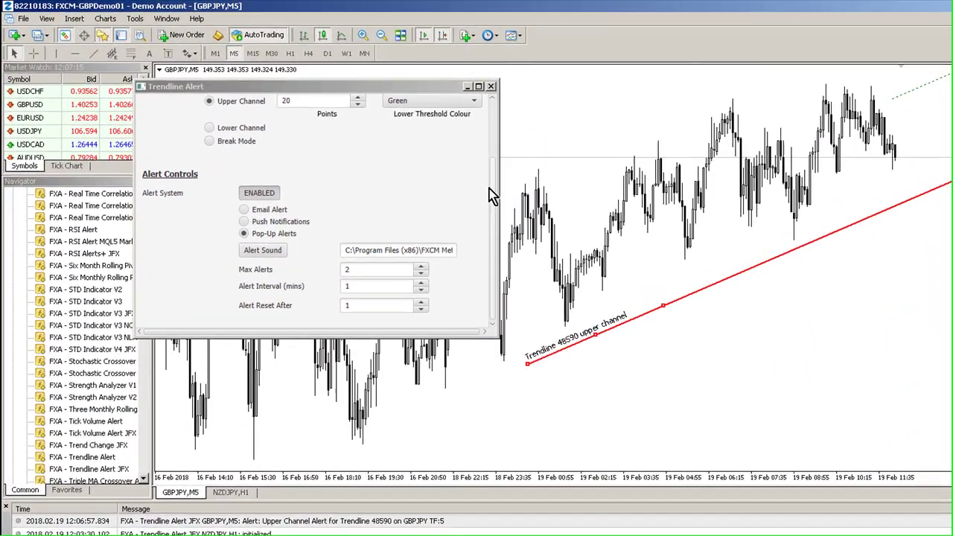
left_click_drag(497, 227, 503, 120)
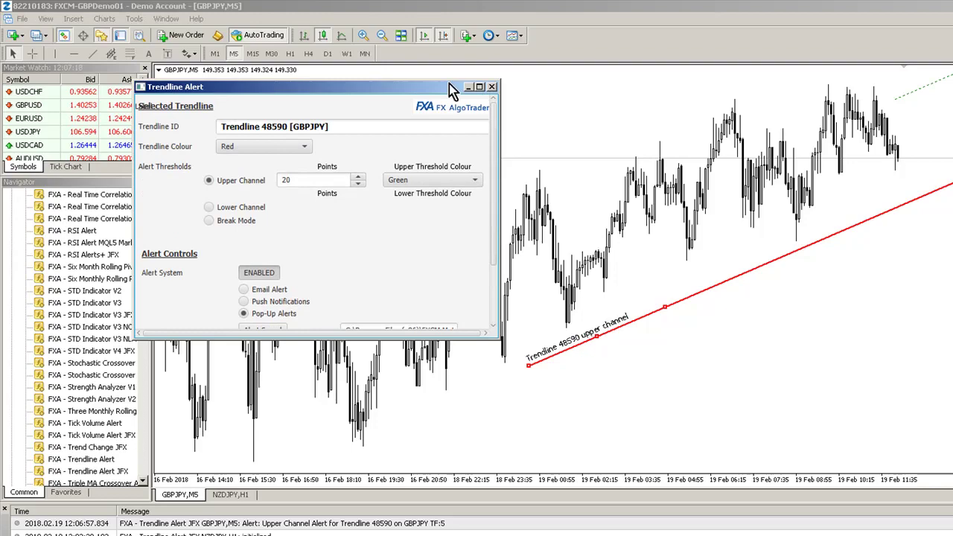